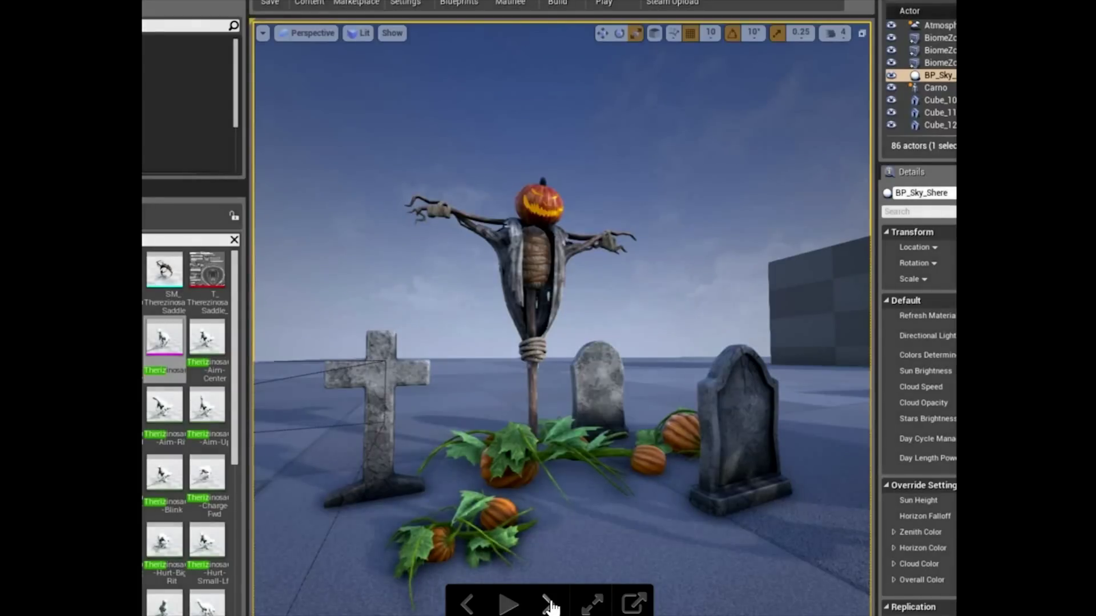
Advance the slideshow from the scarecrow graveyard to the dark feathered dinosaur model.
left_click(550, 606)
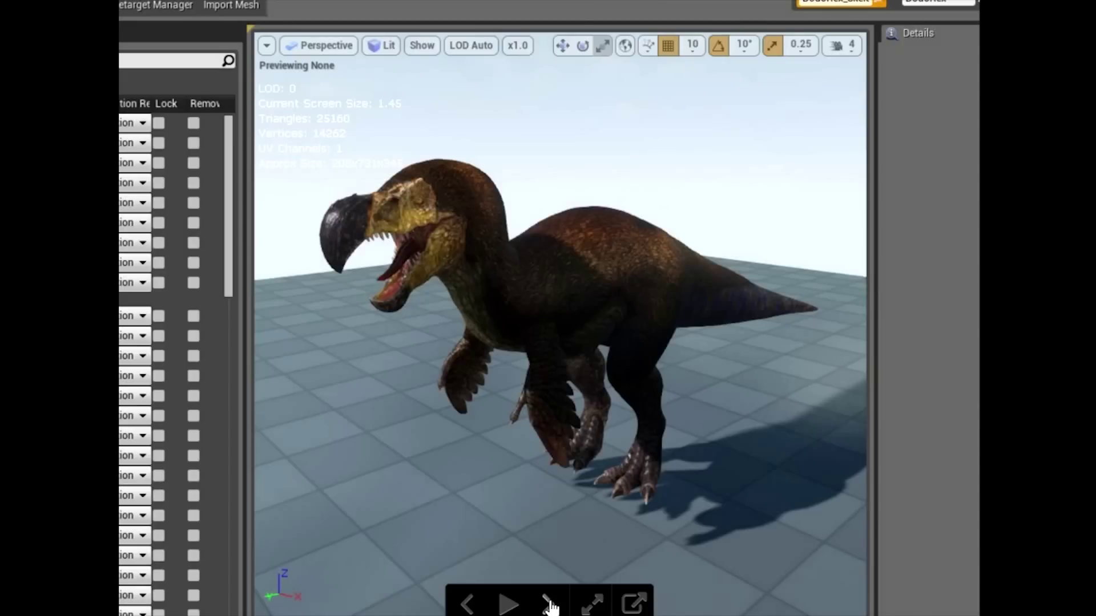
Page forward through the pumpkin vine, stone cross, in-game dinosaur and gravestone images.
left_click(549, 606)
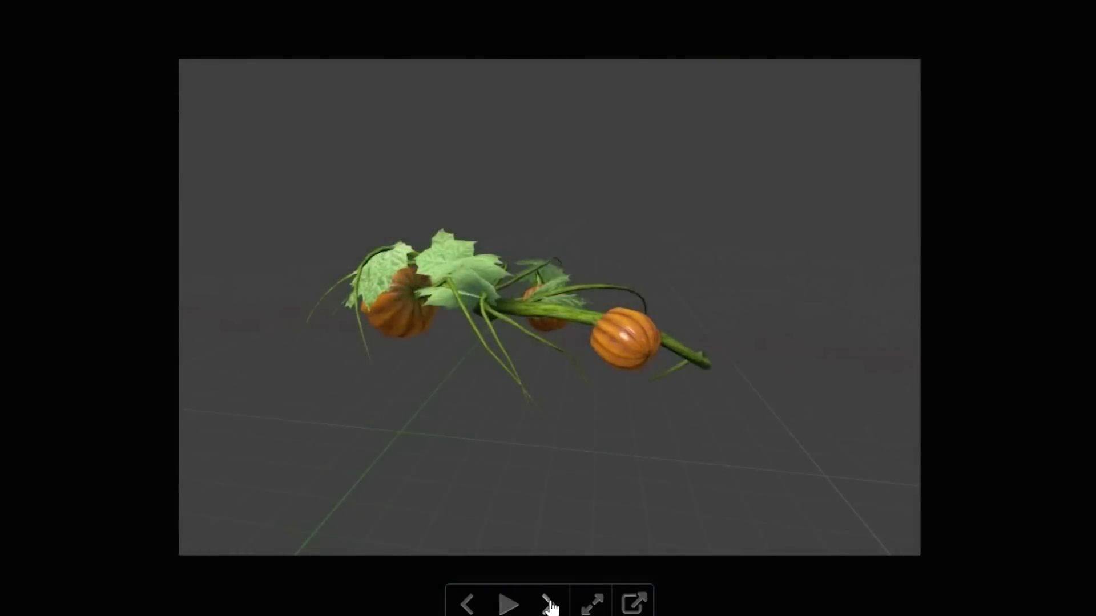
left_click(549, 606)
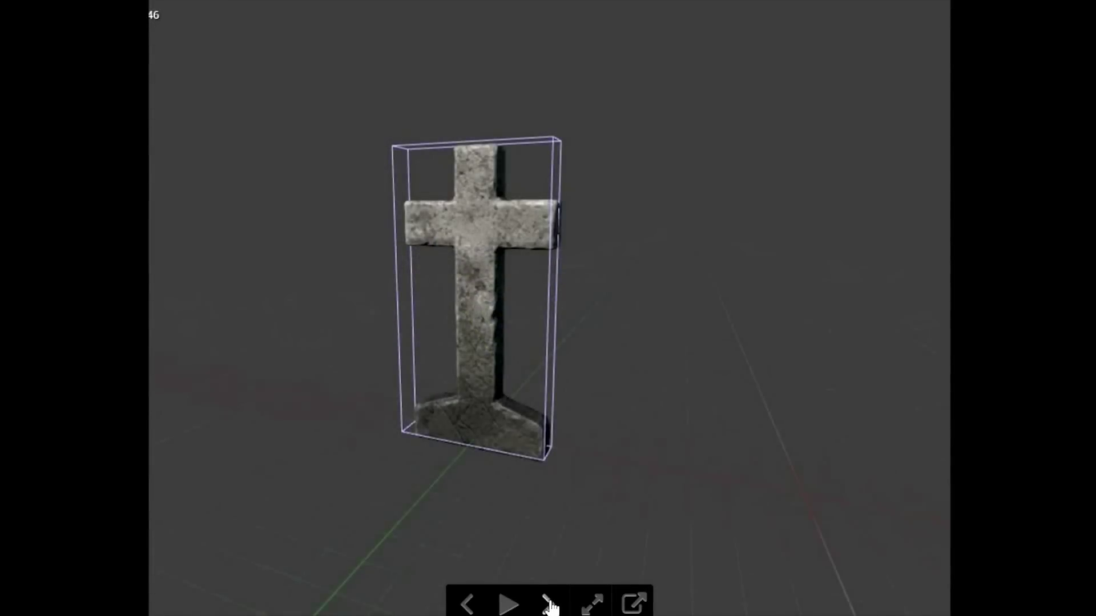
left_click(550, 606)
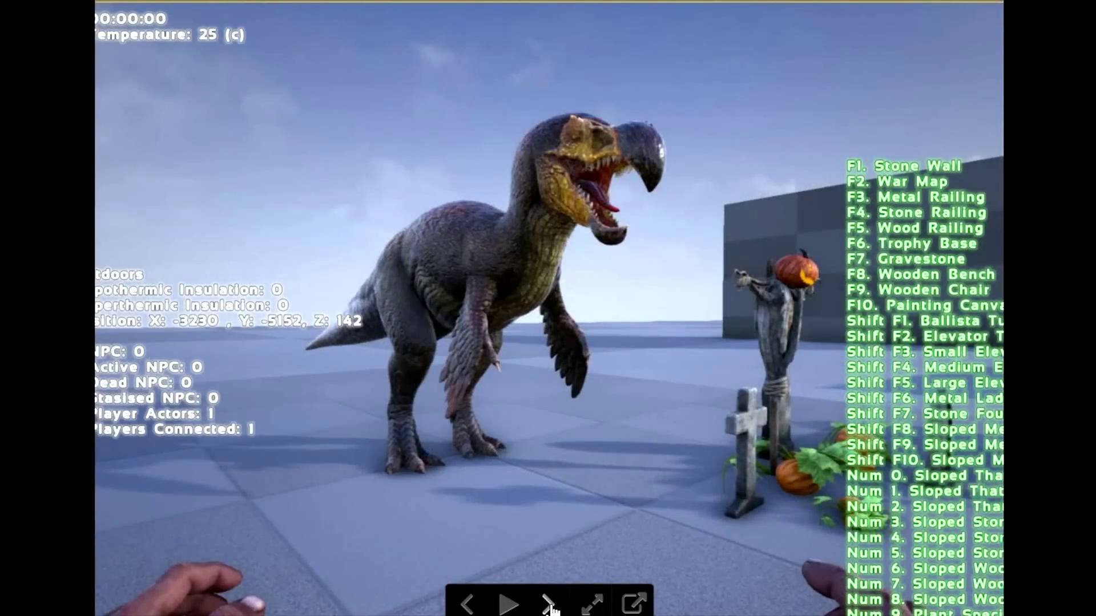
left_click(549, 606)
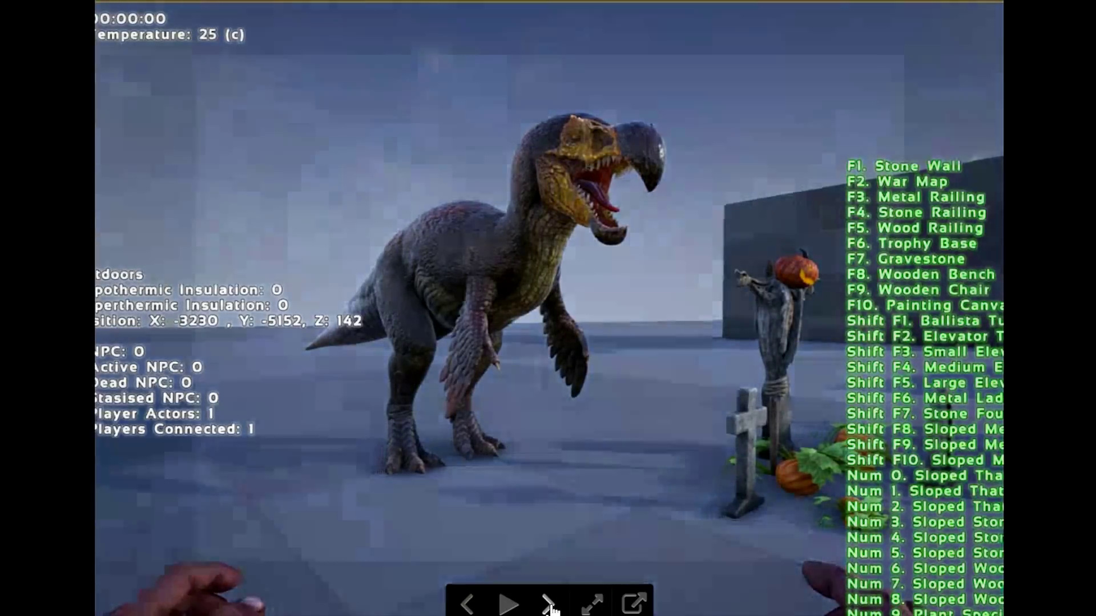
Continue past the scarecrow and two witch hat renders to the bird-head model.
left_click(550, 606)
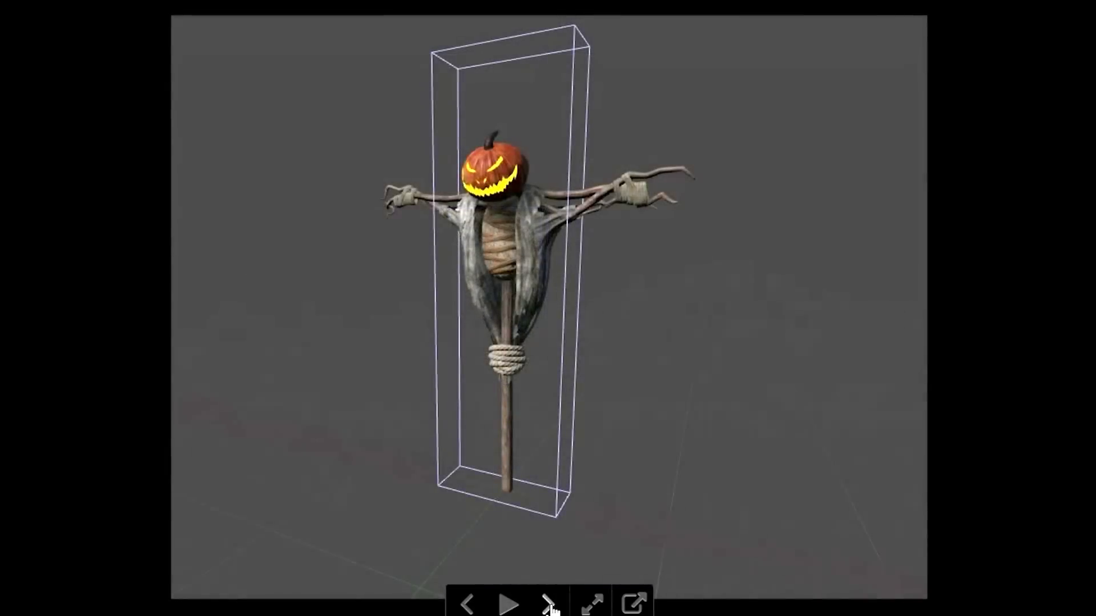
left_click(550, 606)
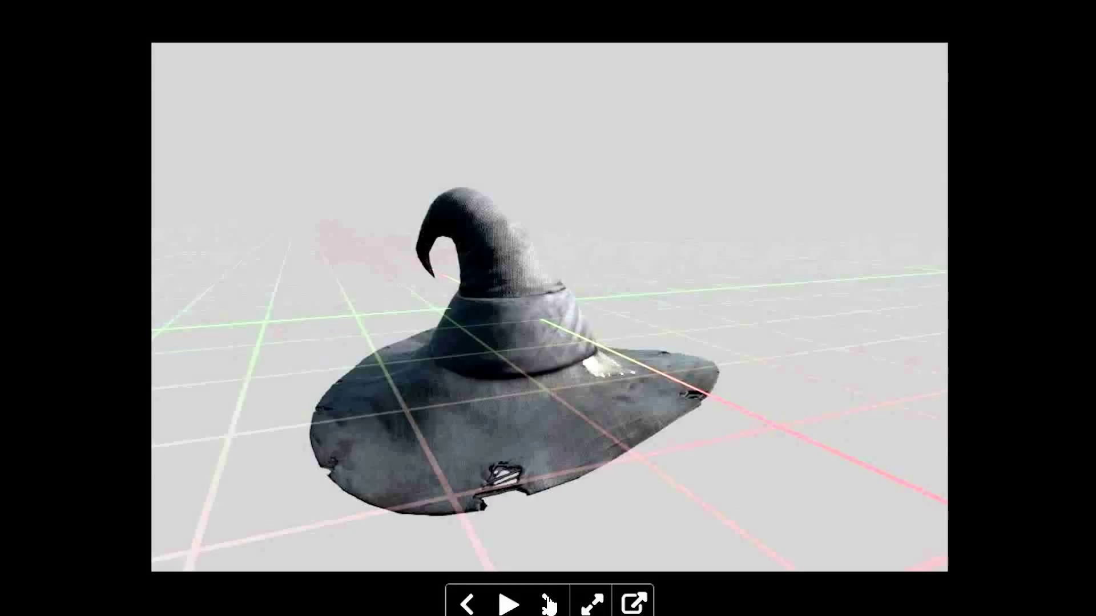
left_click(547, 605)
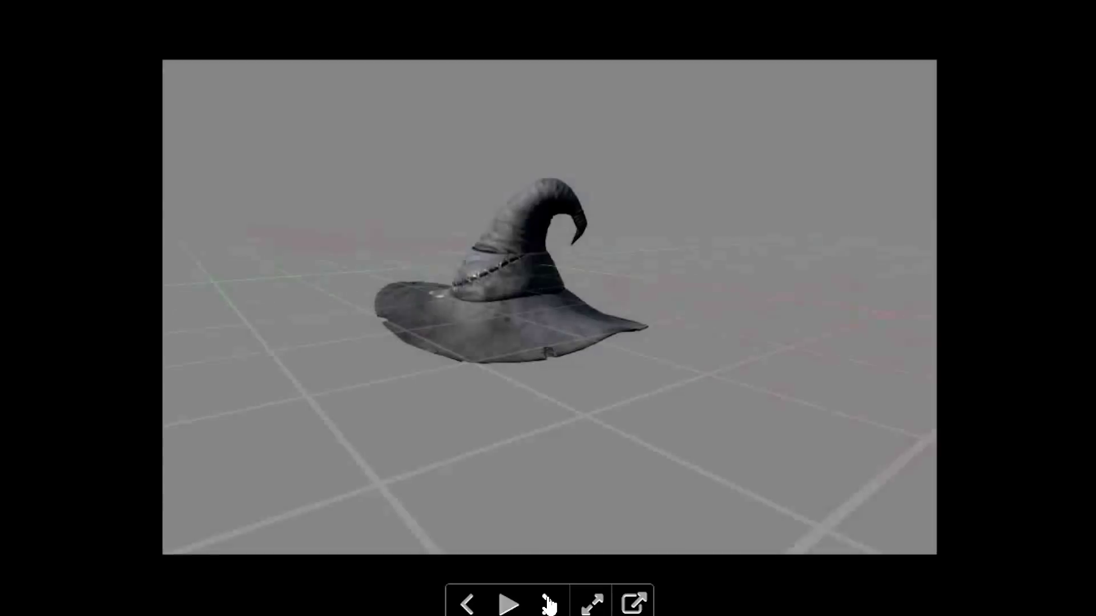
left_click(548, 604)
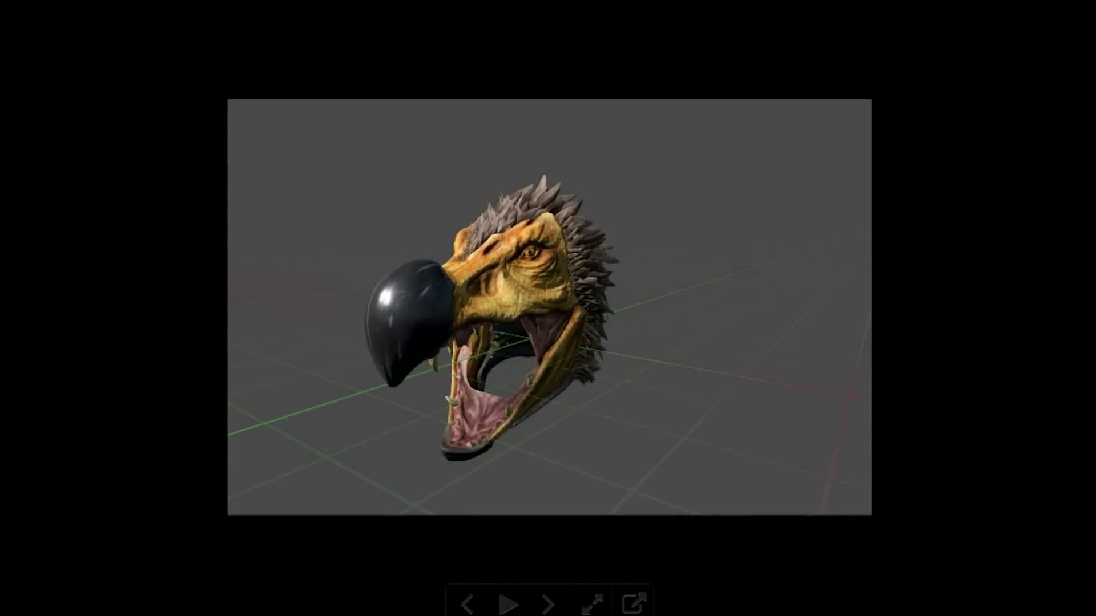
Step past the in-game dinosaur and two bird-head renders to the T-rex skeleton image.
key("Right")
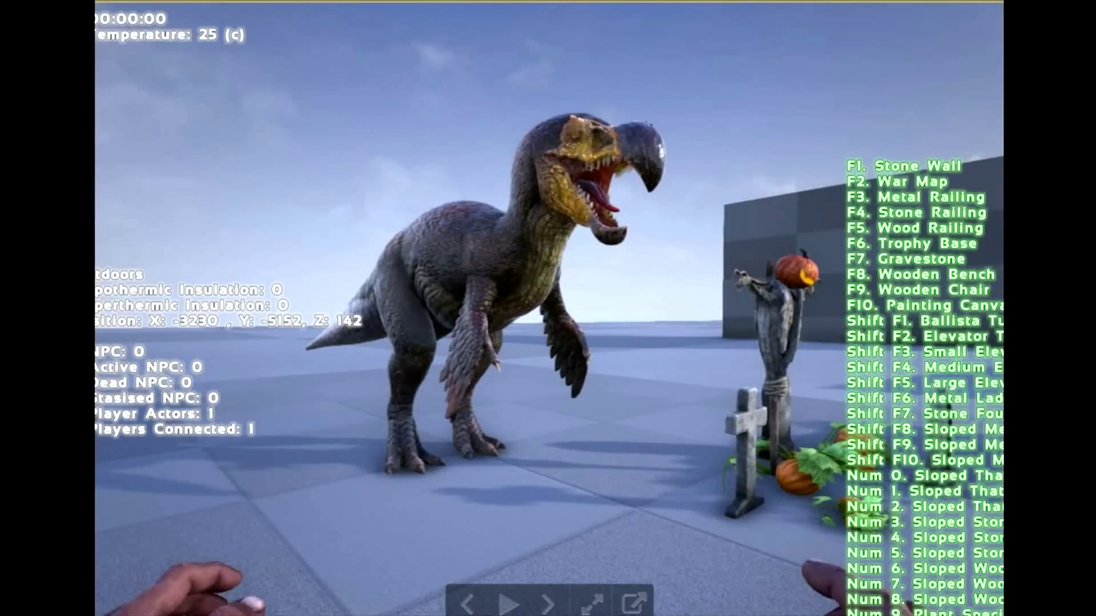
key("Right")
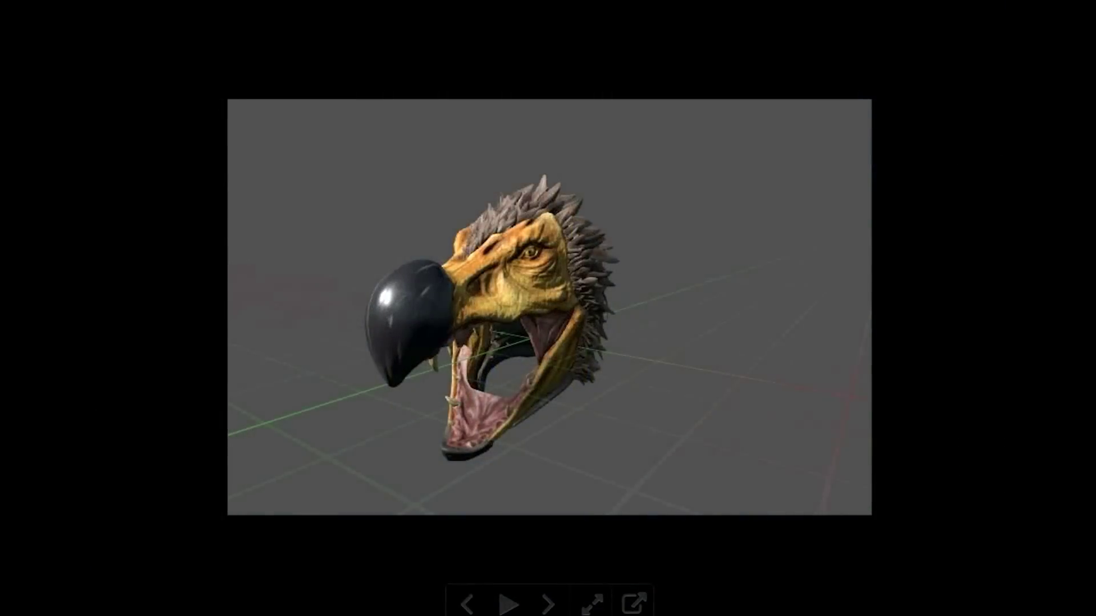
key("Right")
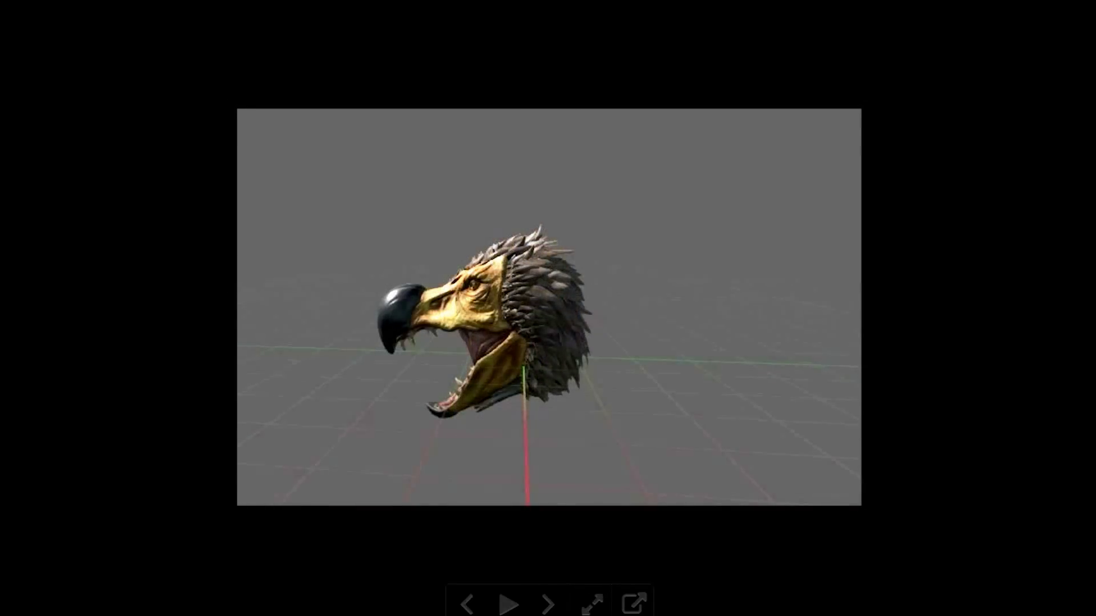
key("Right")
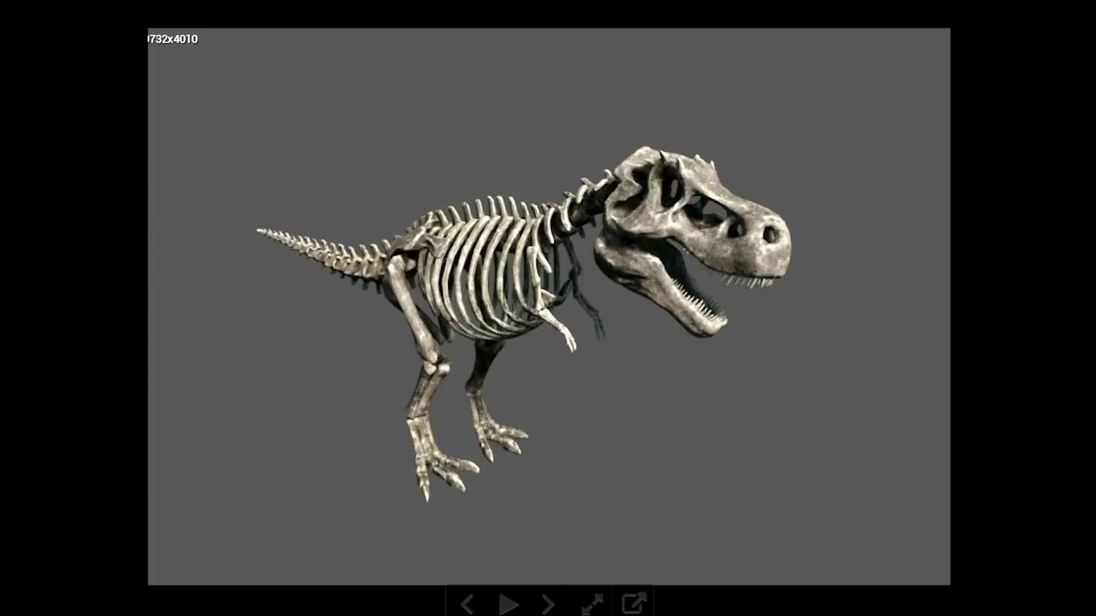
Step through the horned skeleton views and T-rex skeleton to the in-game player screenshot.
key("Right")
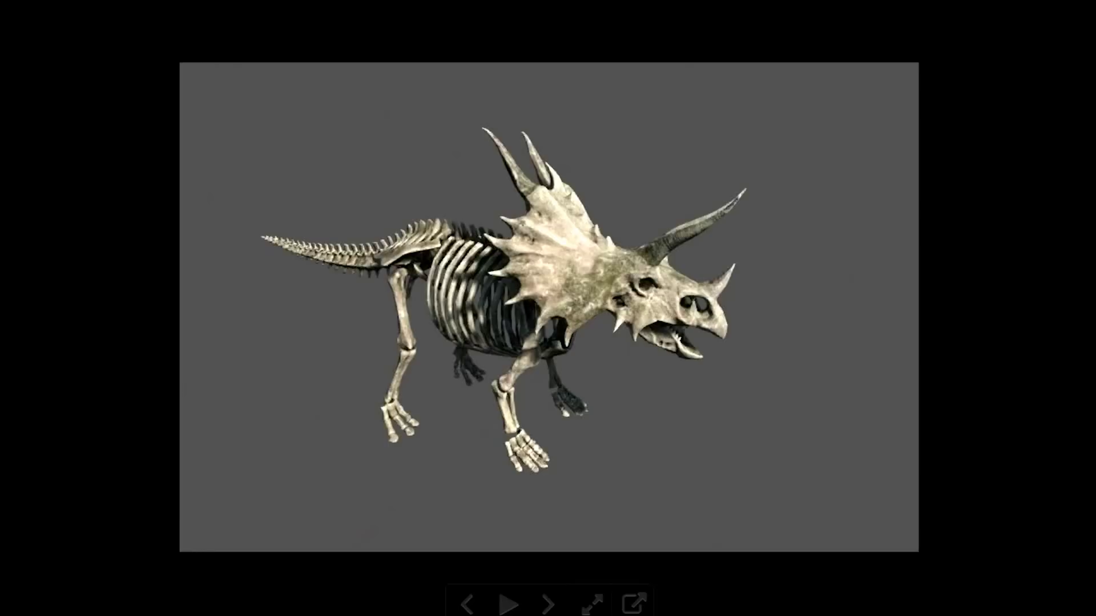
key("Right")
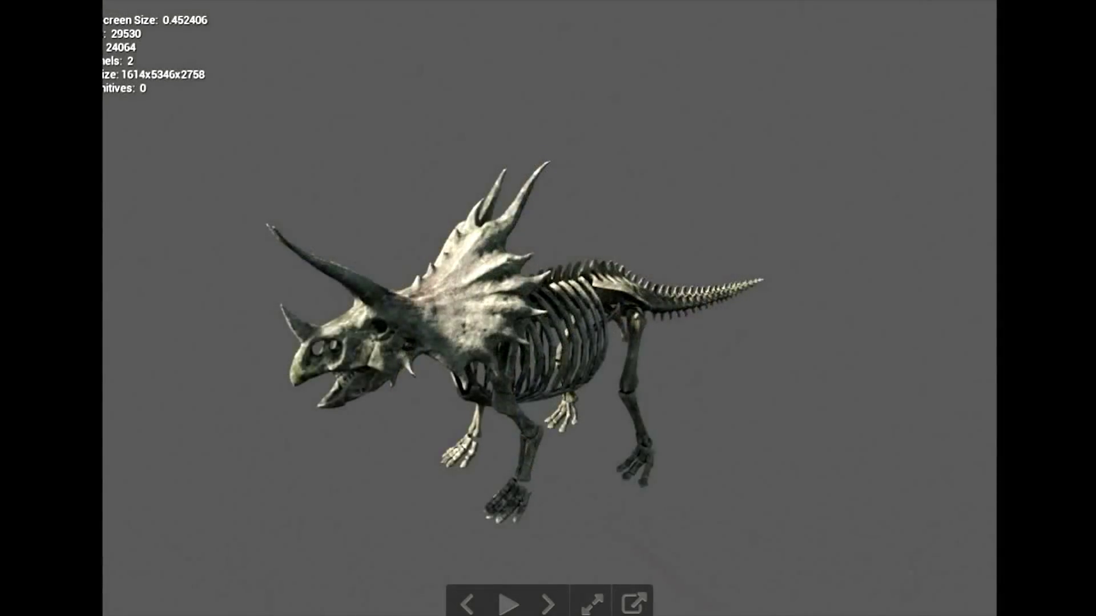
key("Right")
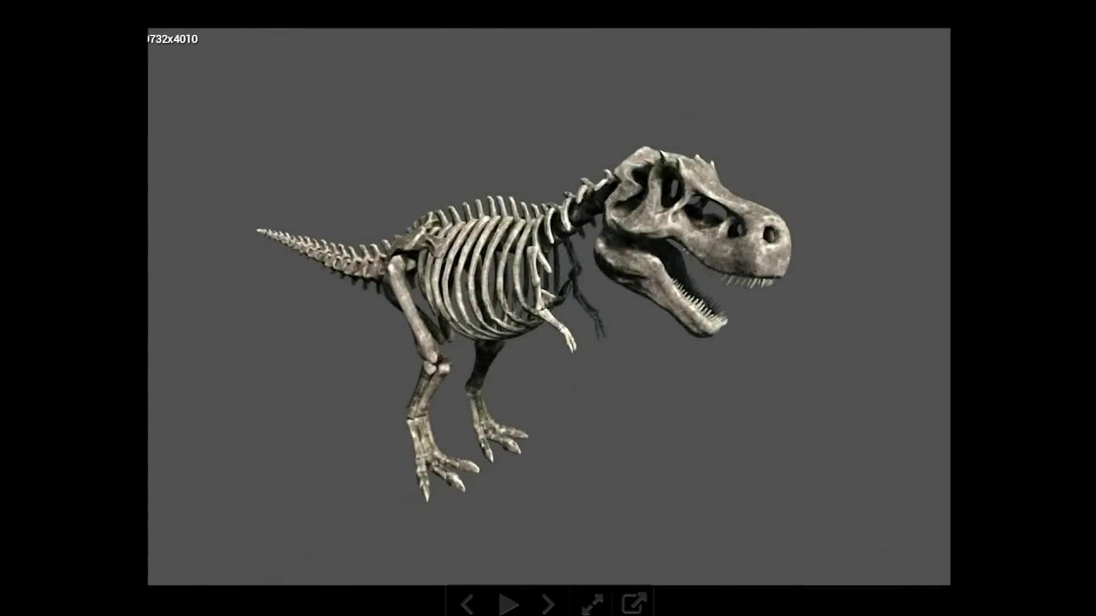
key("Right")
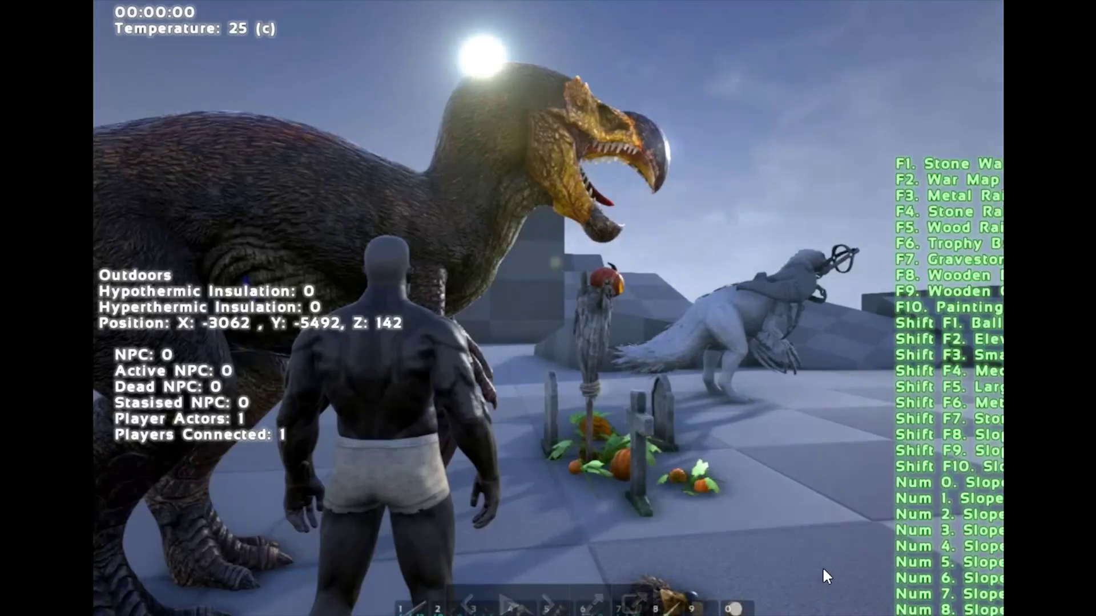
Advance from the player screenshot to the fire-breathing dinosaur image.
key("Right")
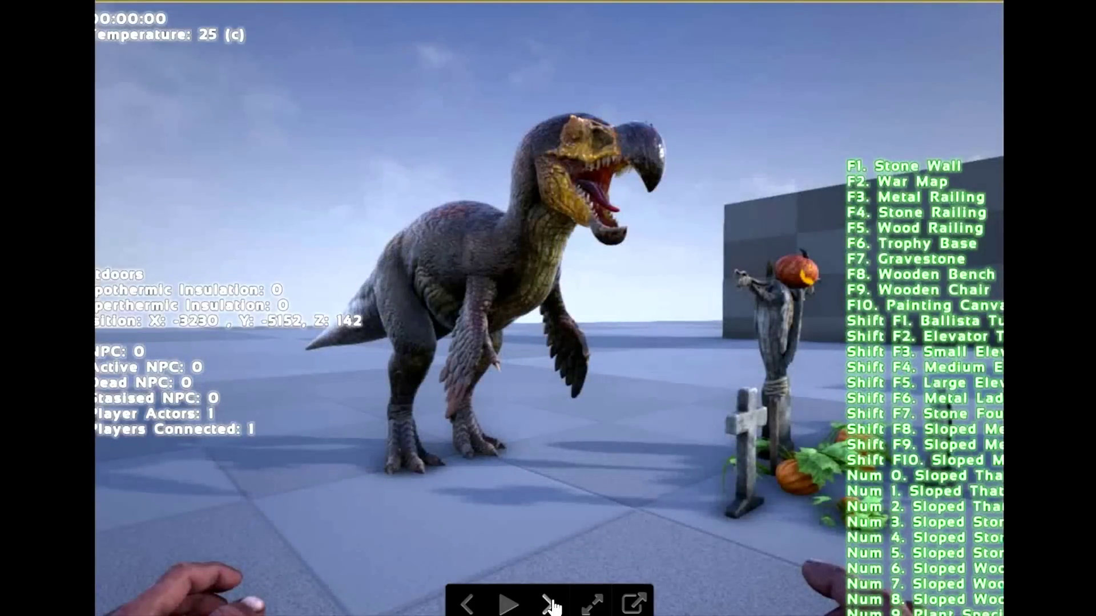
Page through the gravestone, pumpkin-head scarecrow, witch hat and bird-head renders to the T-rex skeleton.
left_click(550, 606)
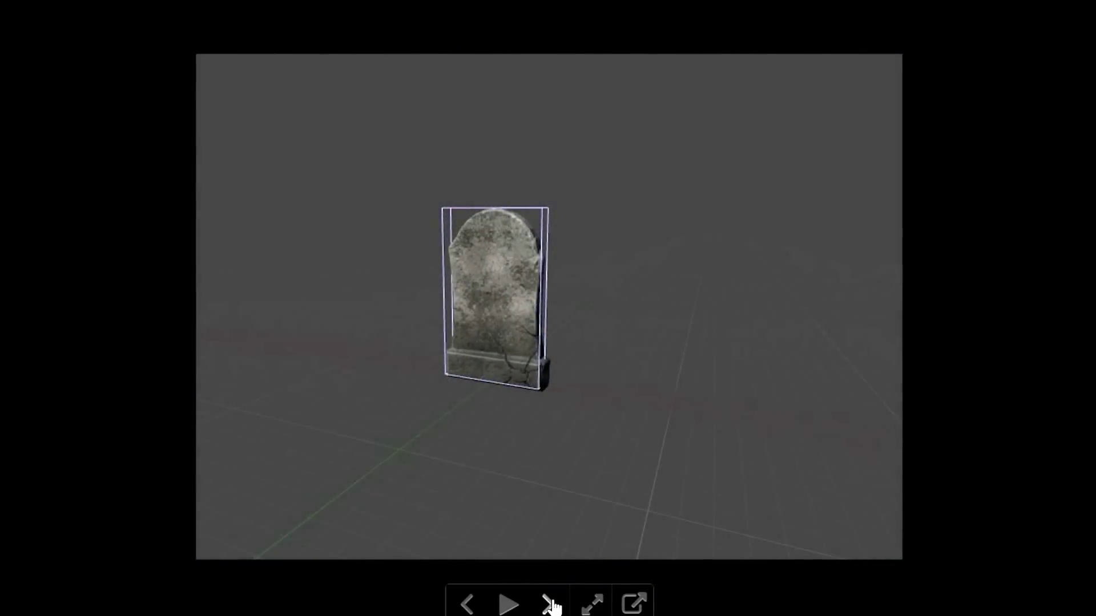
left_click(551, 605)
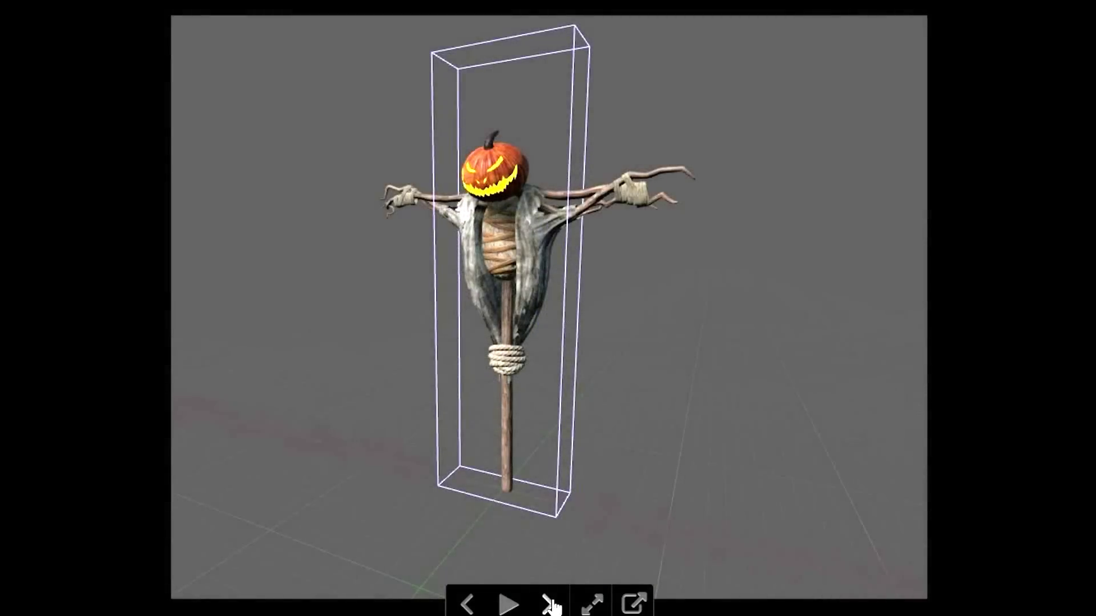
left_click(550, 605)
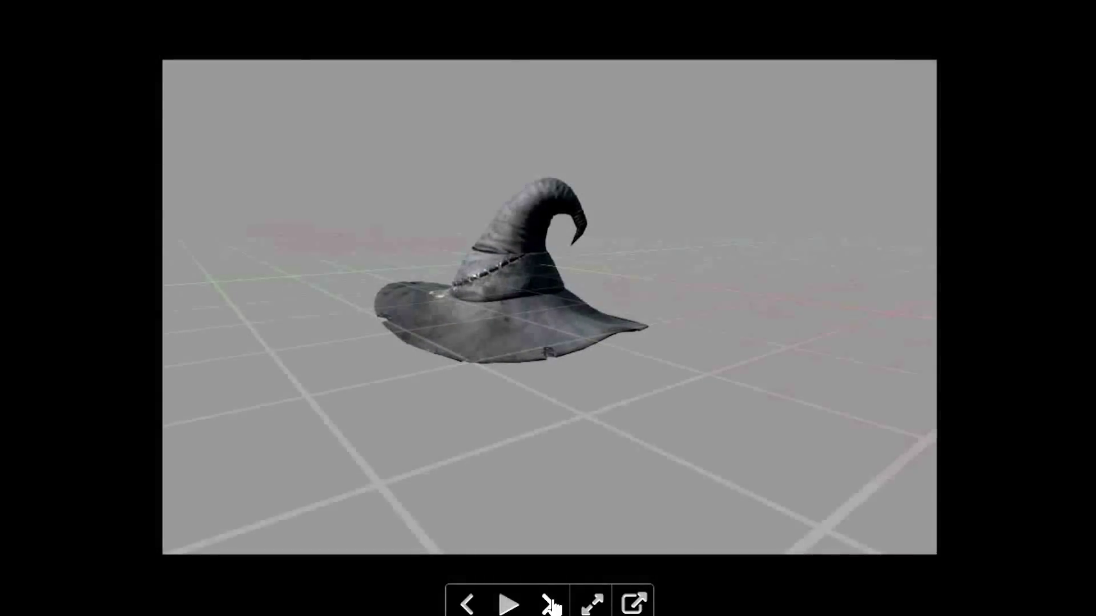
left_click(551, 605)
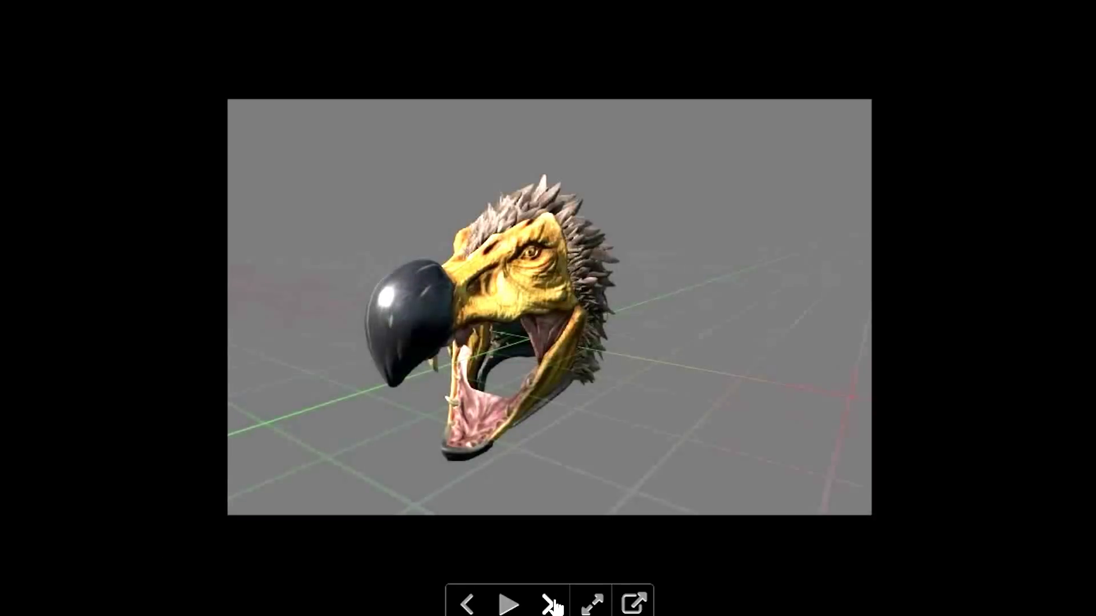
left_click(551, 606)
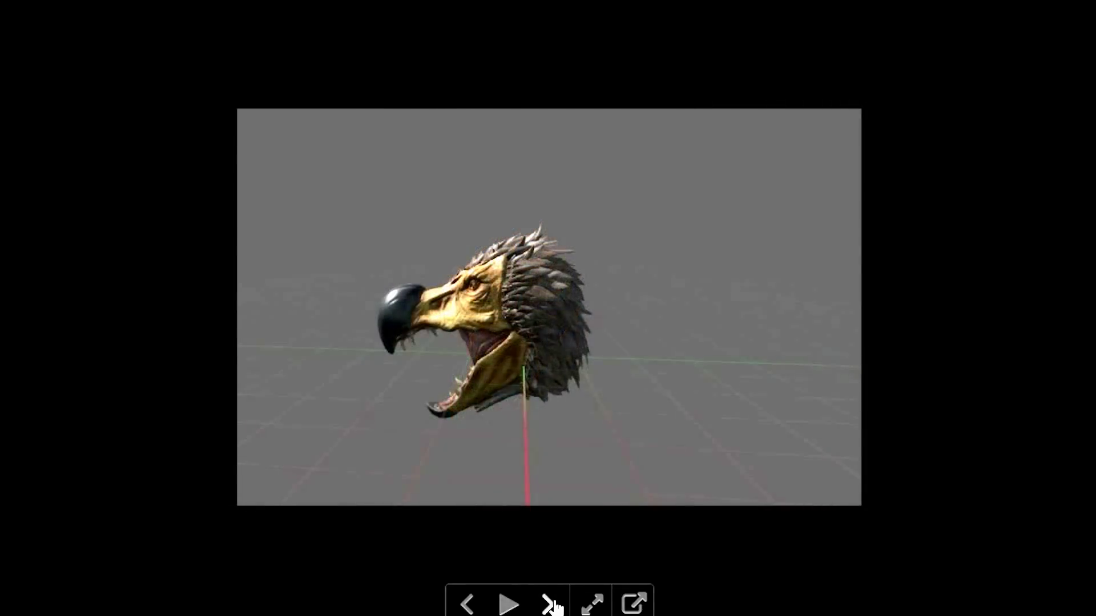
left_click(551, 606)
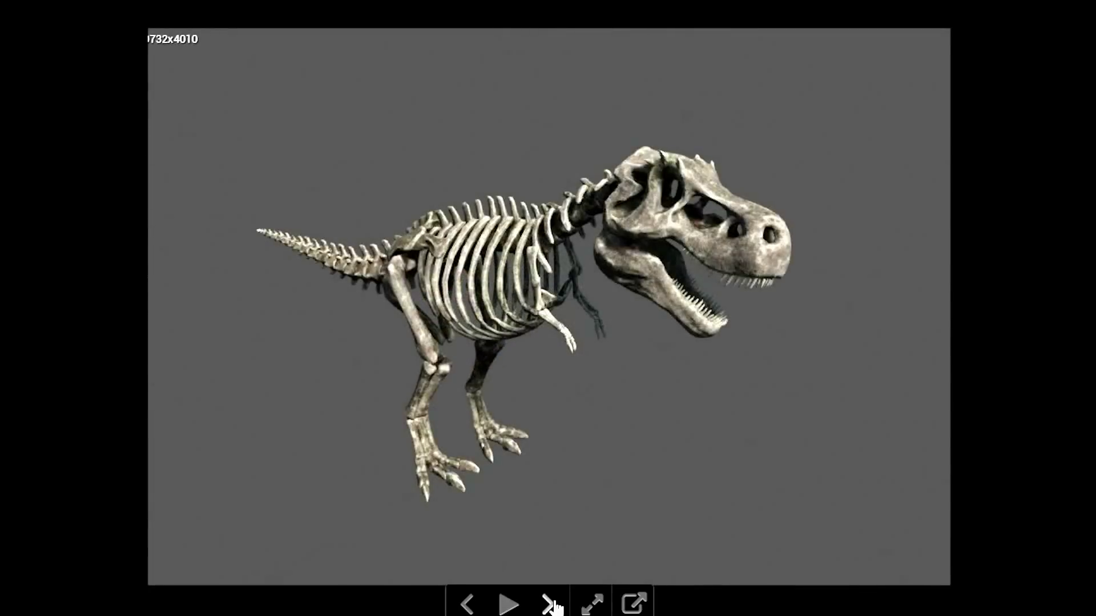
Continue past the horned skeletons, player and fire-breathing dinosaur shots to the in-game clawed dinosaur screenshot.
left_click(551, 606)
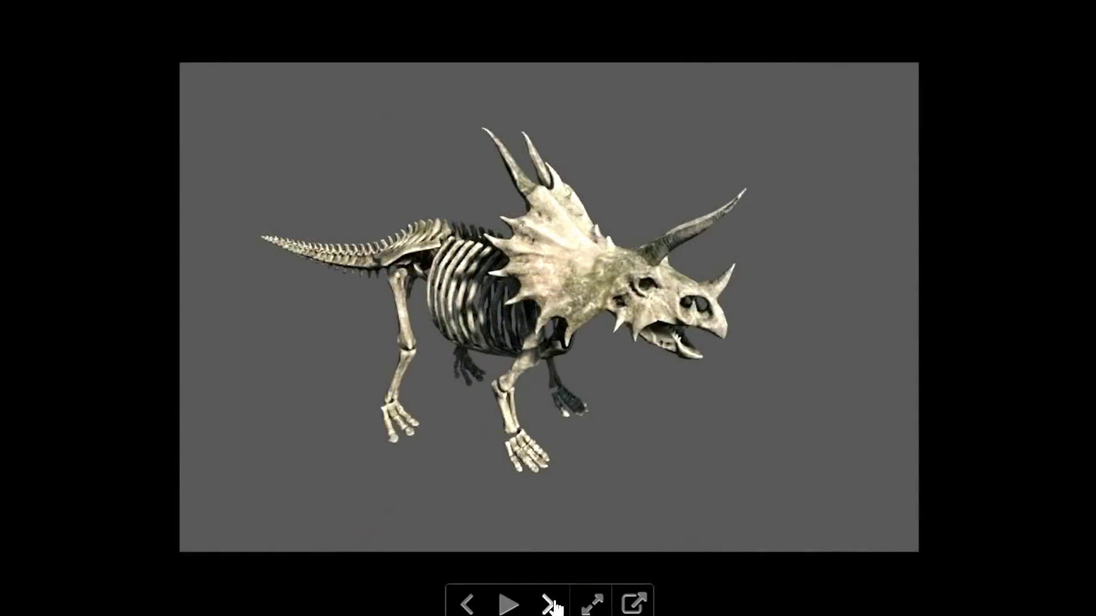
left_click(550, 606)
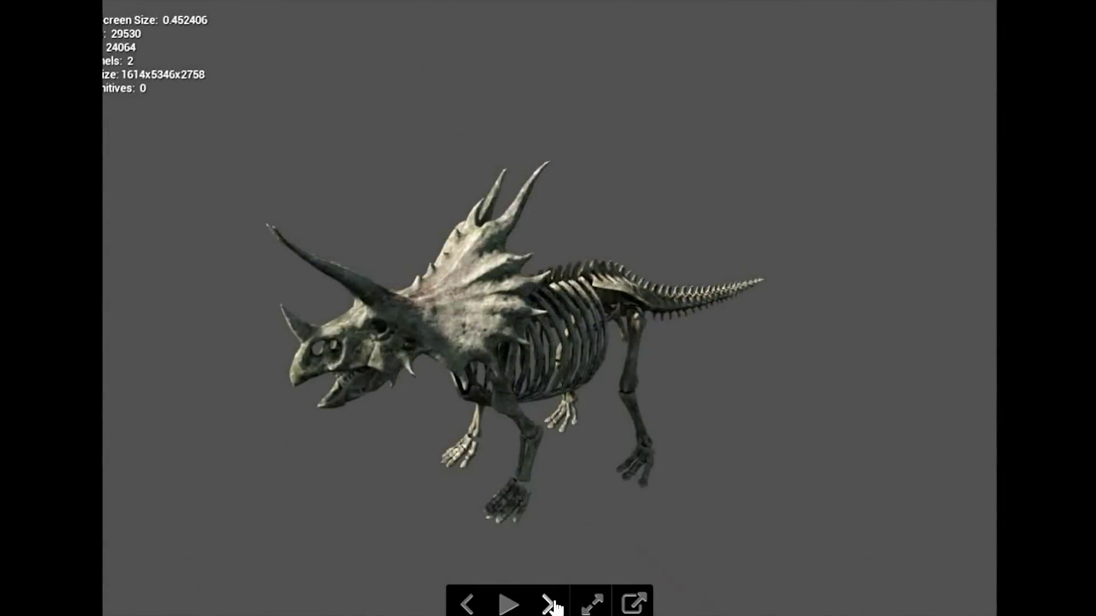
left_click(551, 605)
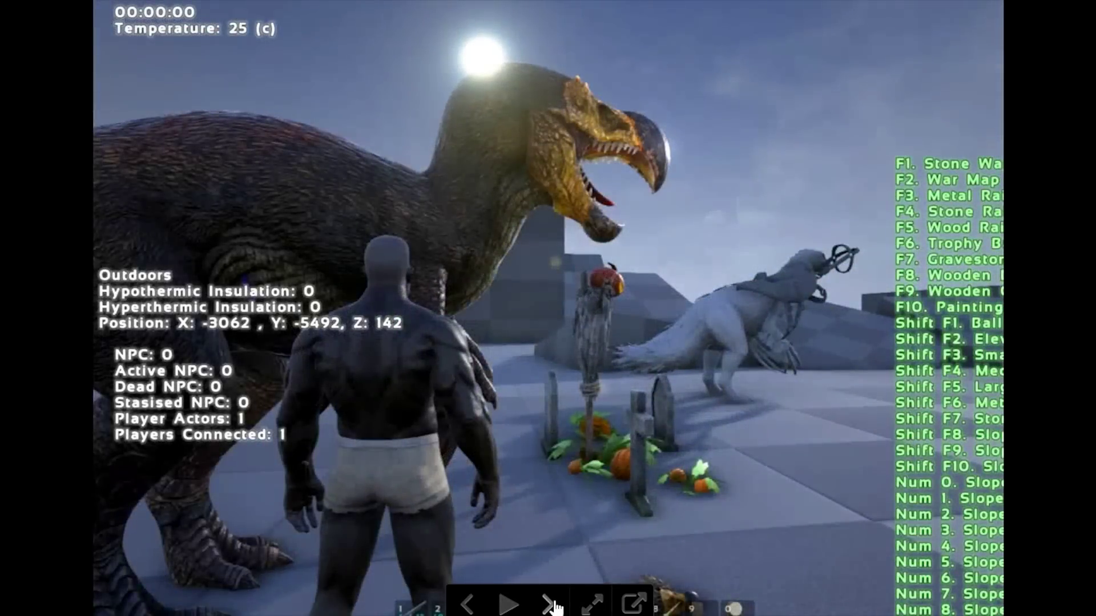
left_click(551, 604)
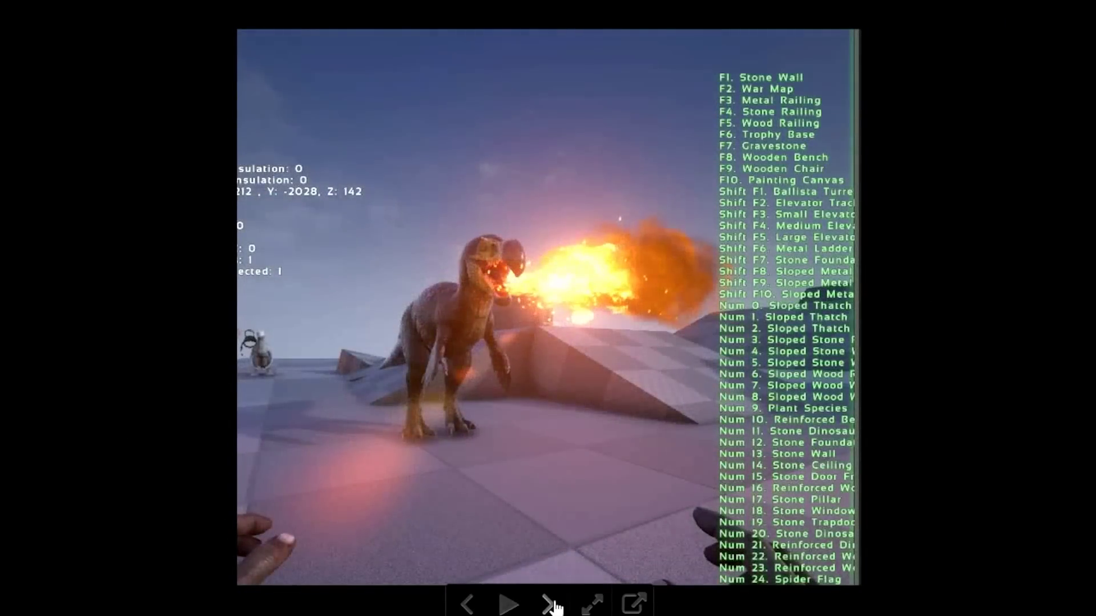
left_click(551, 606)
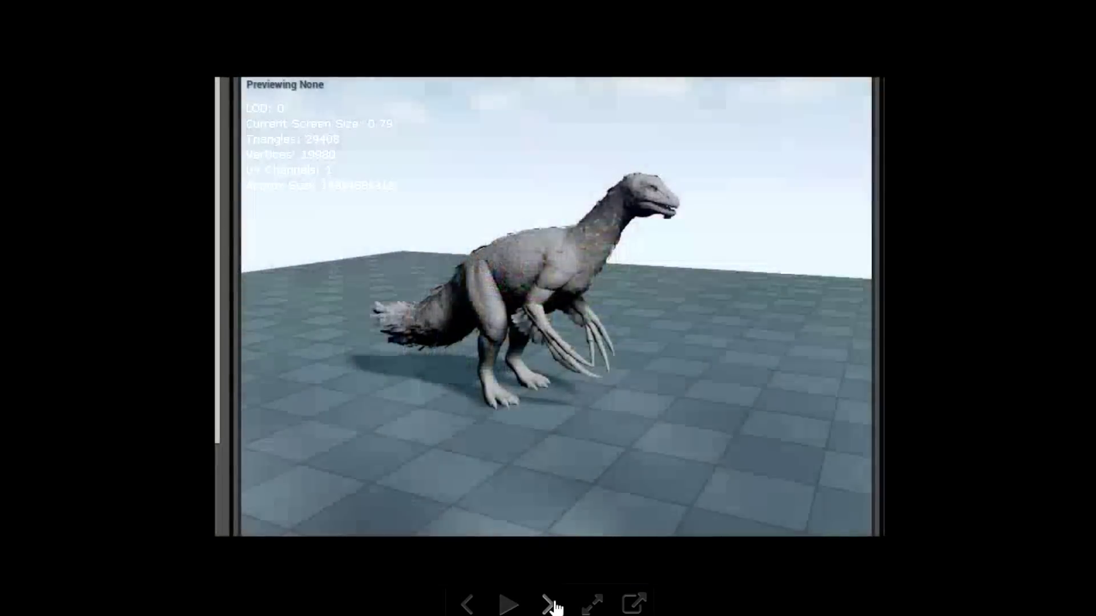
left_click(551, 606)
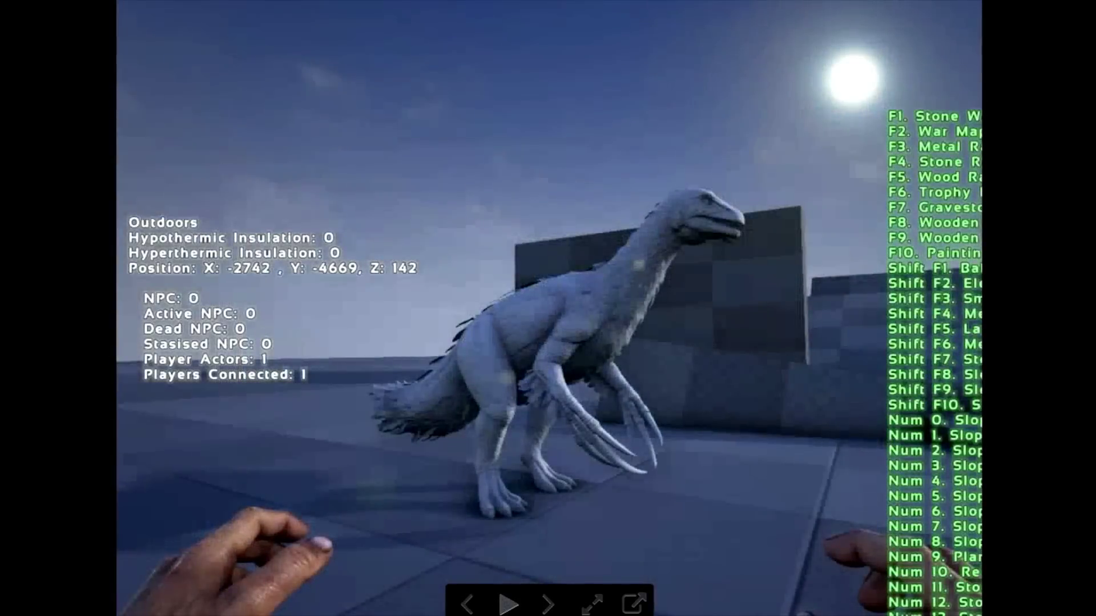